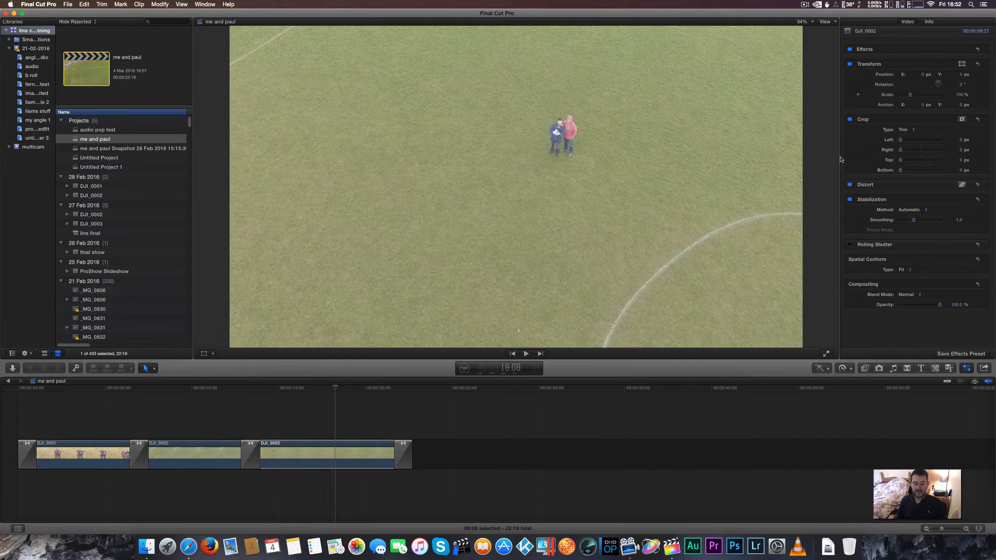
- Check the file information of the first timeline clip, DJI_0001, and play the ungraded footage full screen
left_click(62, 389)
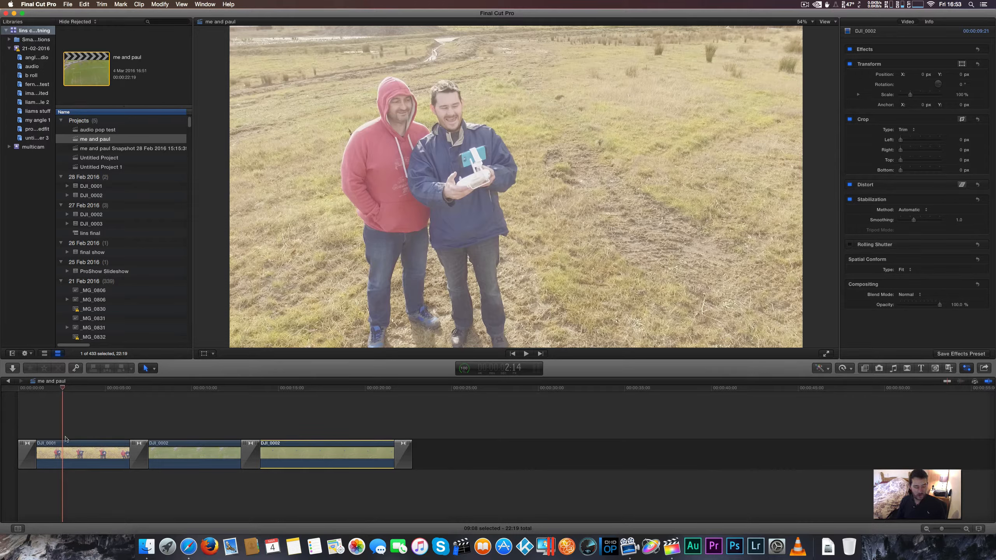
left_click(80, 452)
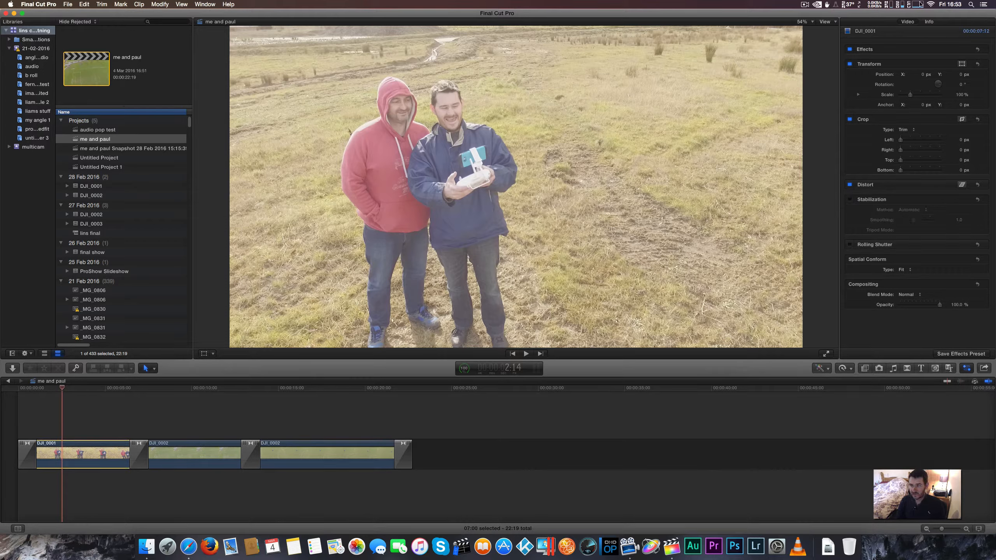
left_click(930, 21)
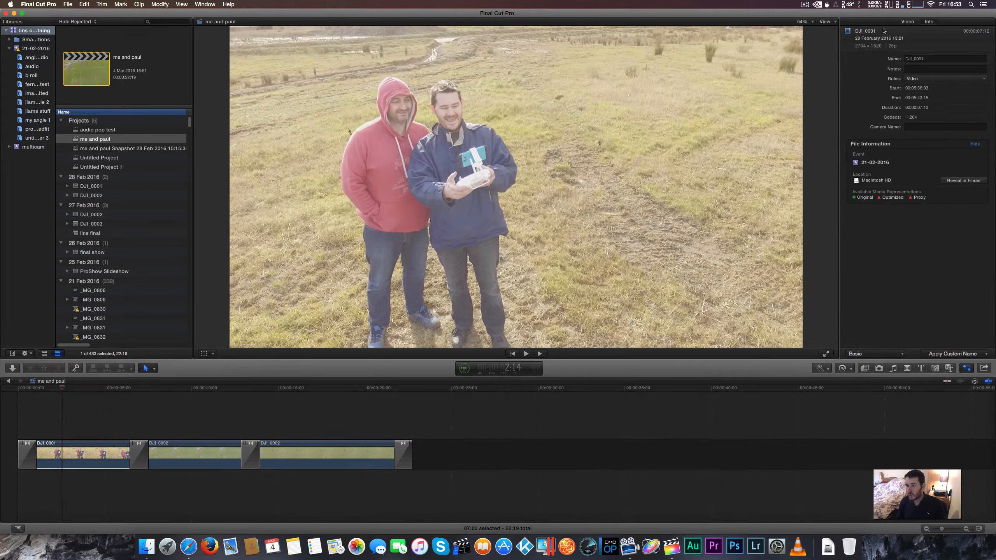
left_click(903, 24)
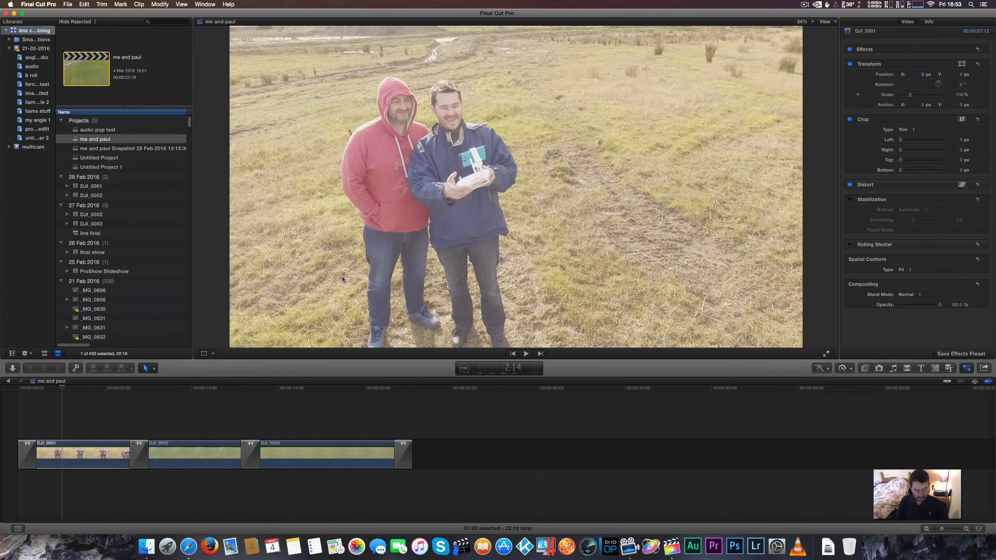
key("shift+super+f")
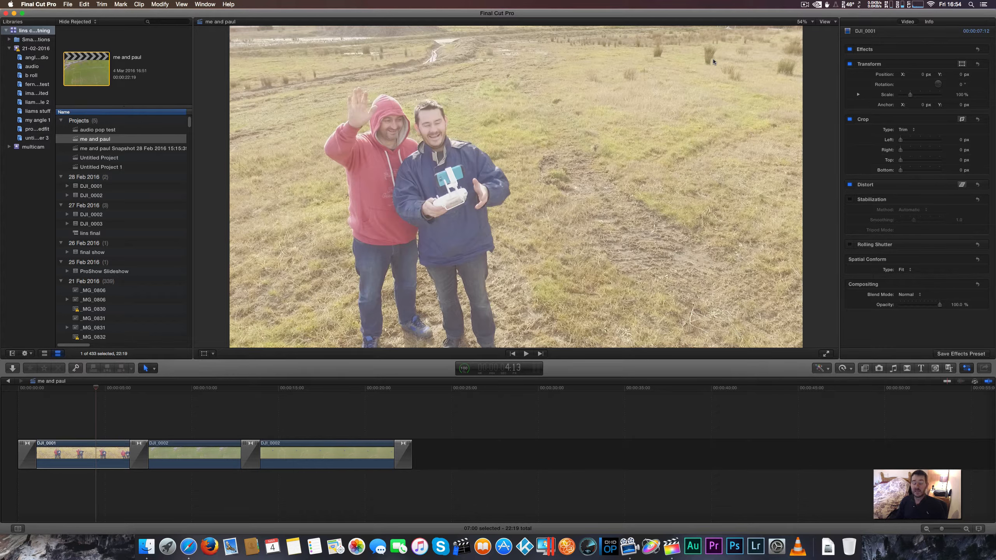
- Show the luma waveform scope and apply the Color Correction effect to the first clip, DJI_0001
key("super+7")
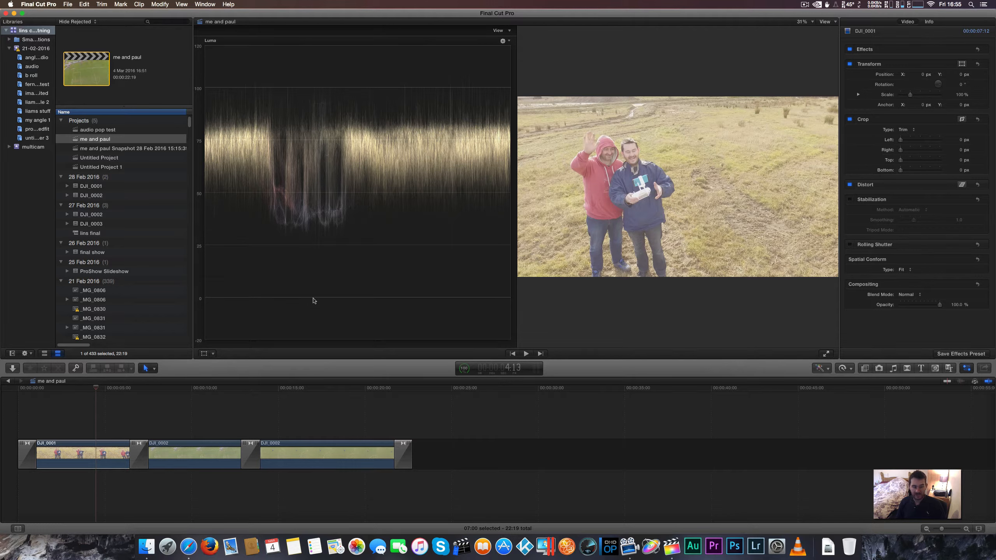
left_click(866, 372)
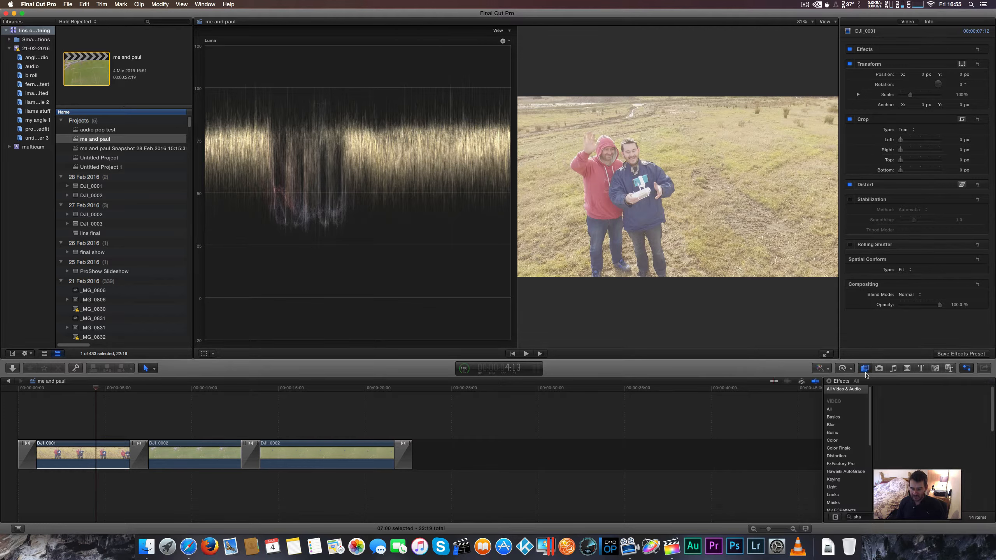
left_click(864, 517)
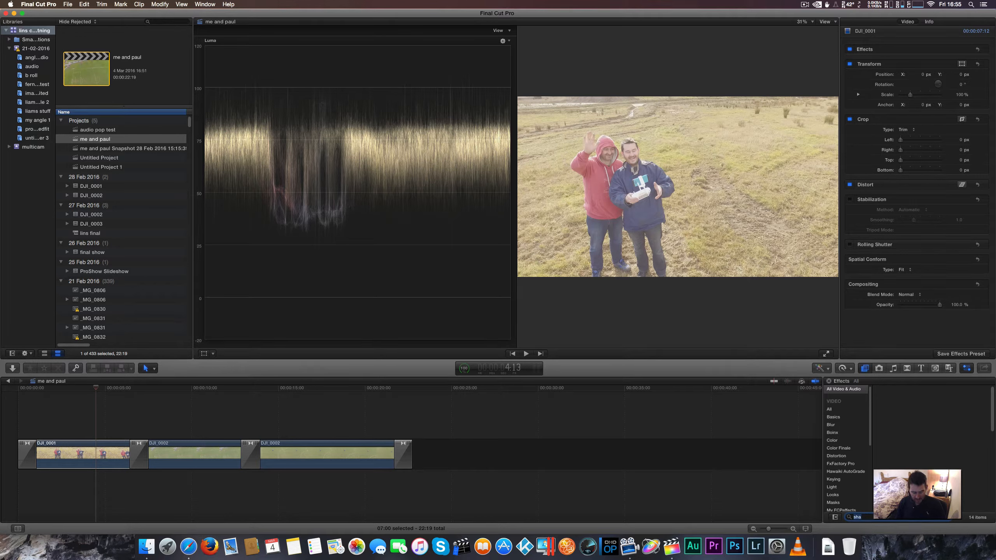
type("col")
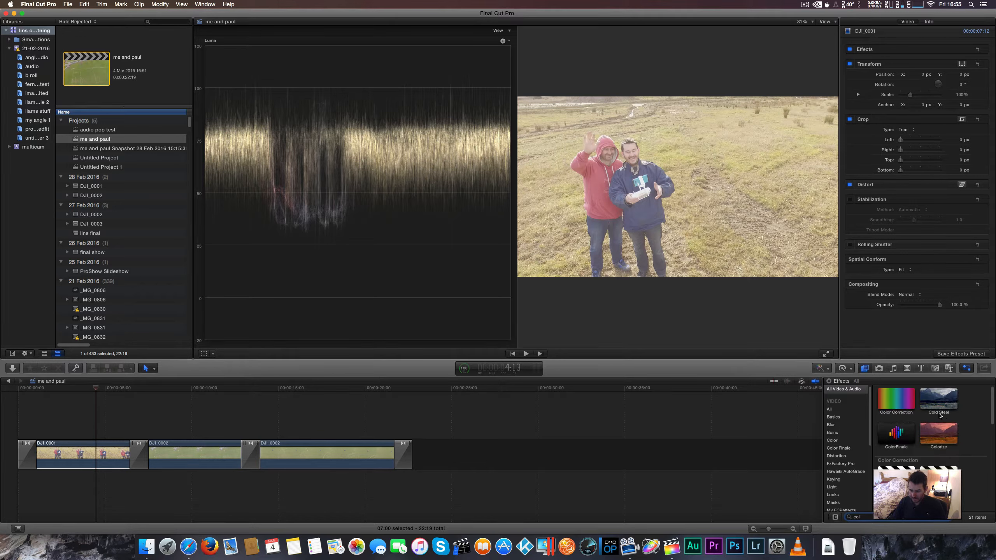
left_click_drag(896, 399, 79, 455)
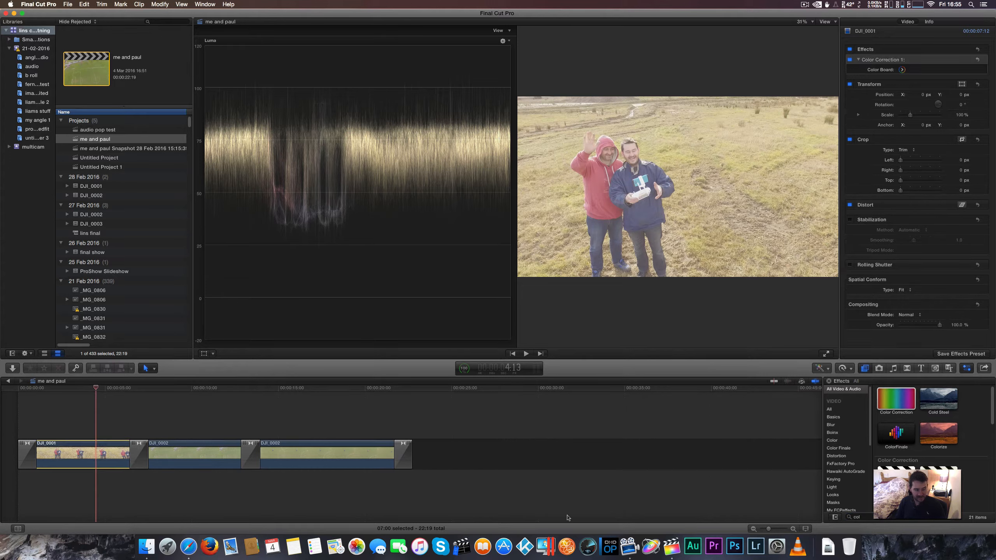
- Find the Sharpen effect by searching for "sha" and apply it to the first clip, DJI_0001
left_click(867, 518)
key("BackSpace")
key("BackSpace")
key("BackSpace")
type("sha")
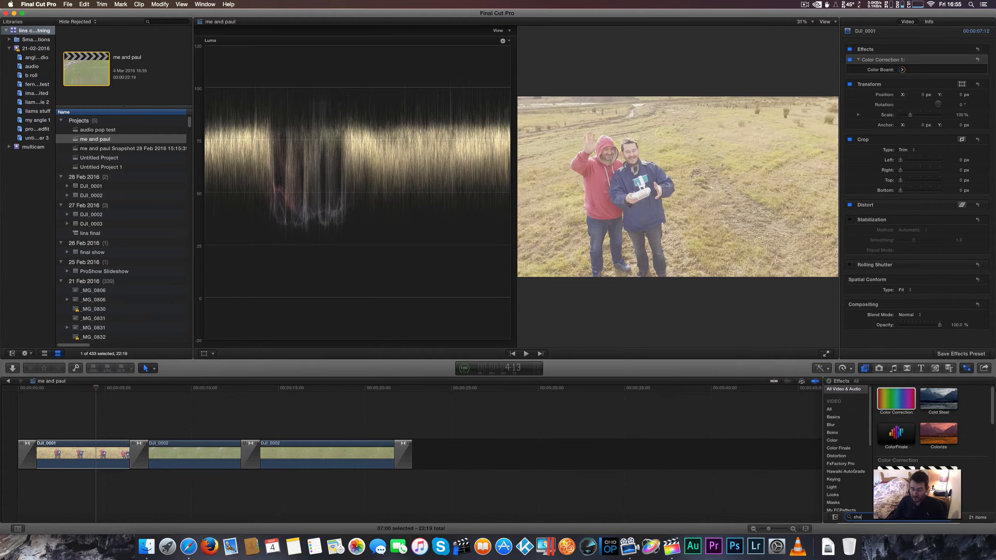
left_click_drag(952, 435, 82, 455)
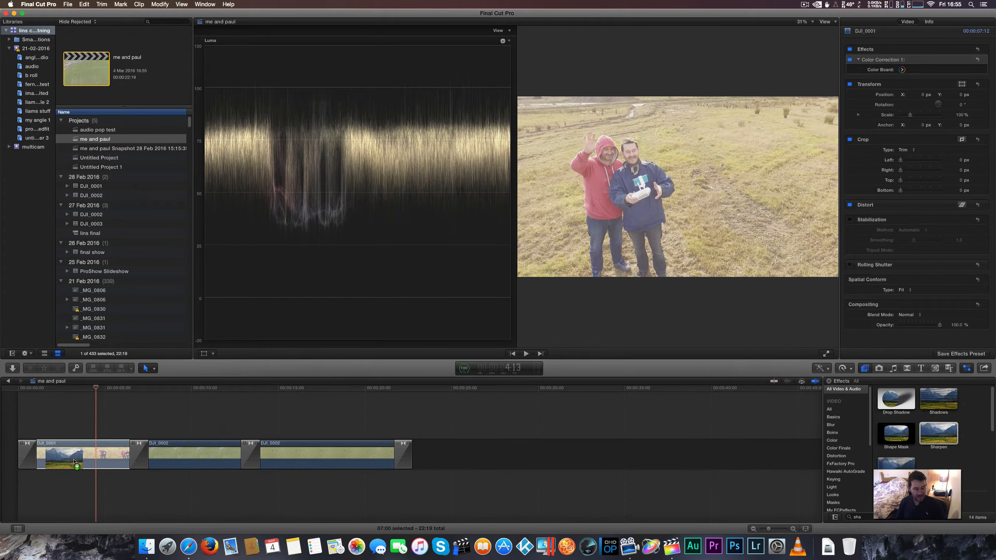
left_click(829, 381)
- Set the Sharpen amount of DJI_0001 to 1.5
left_click(959, 91)
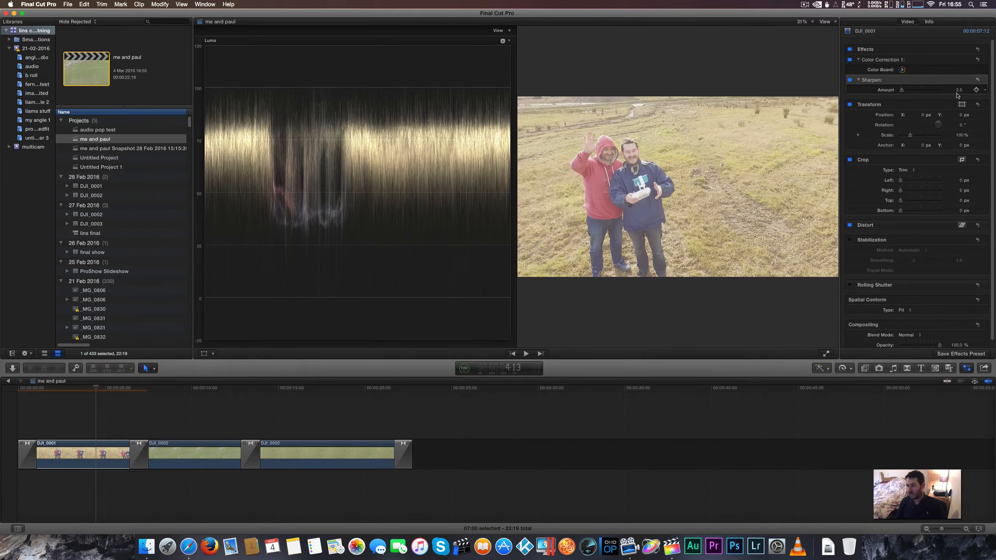
type("1")
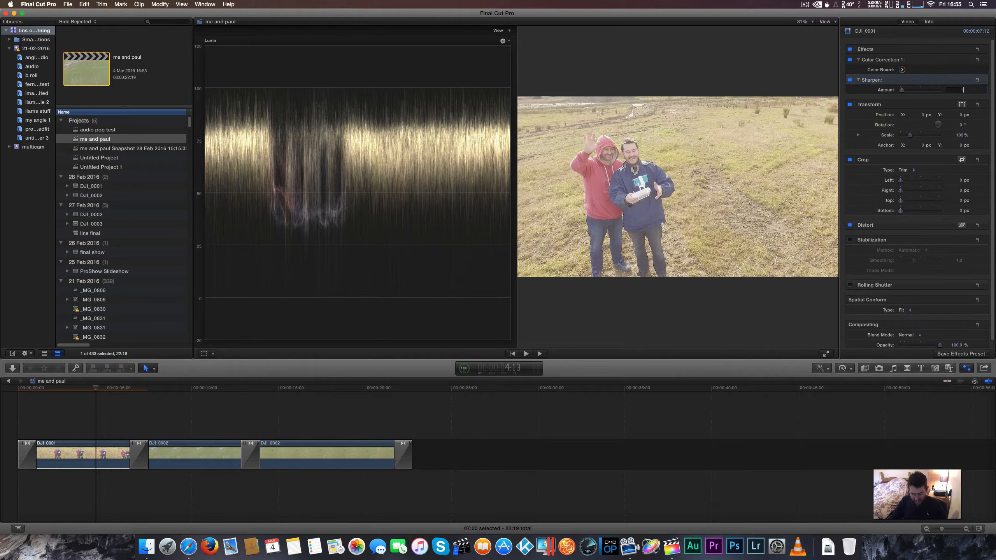
type(".5")
key("Return")
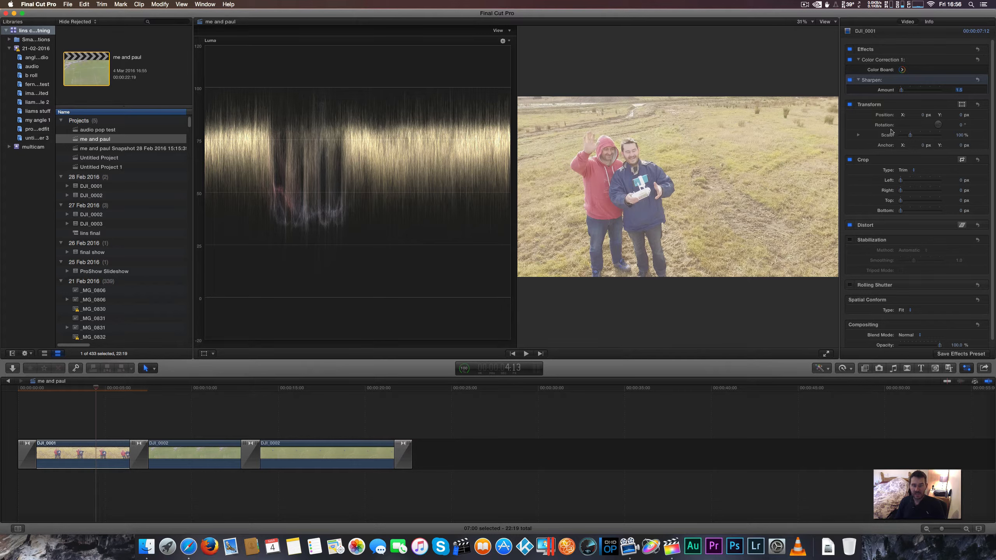
- Open the clip's Color Board, lower the highlights exposure to -7%, and slightly reduce the shadows exposure
left_click(902, 69)
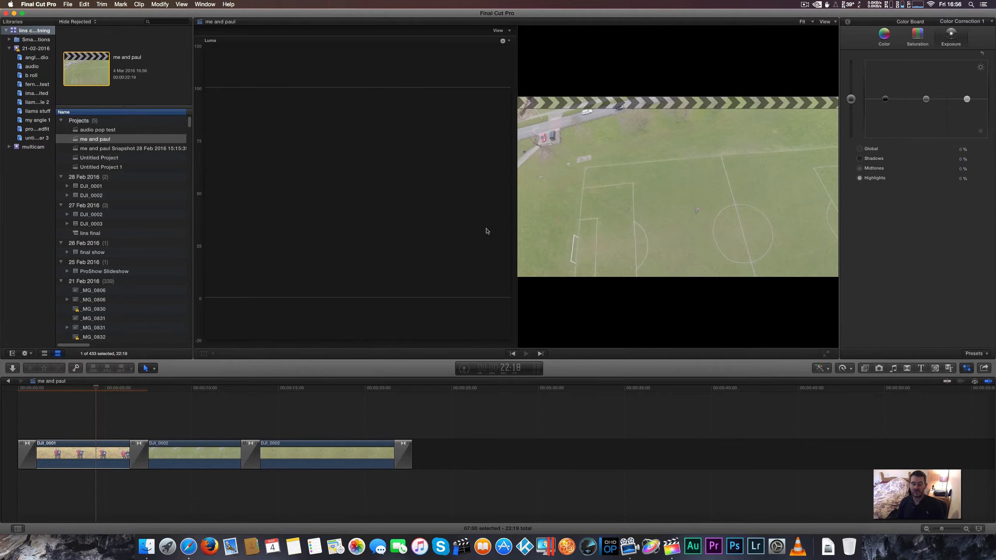
left_click(81, 457)
left_click_drag(968, 99, 961, 99)
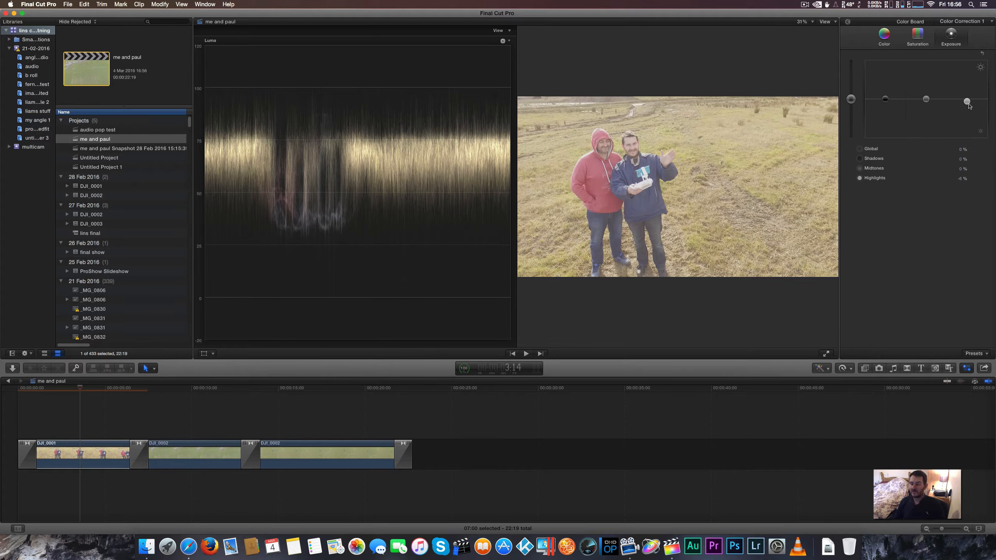
left_click_drag(967, 102, 967, 103)
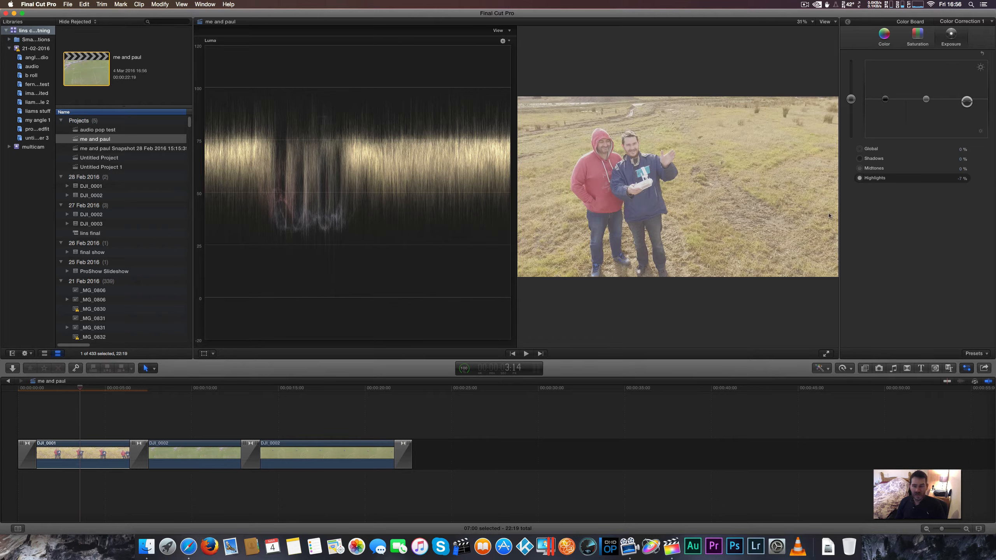
left_click(886, 100)
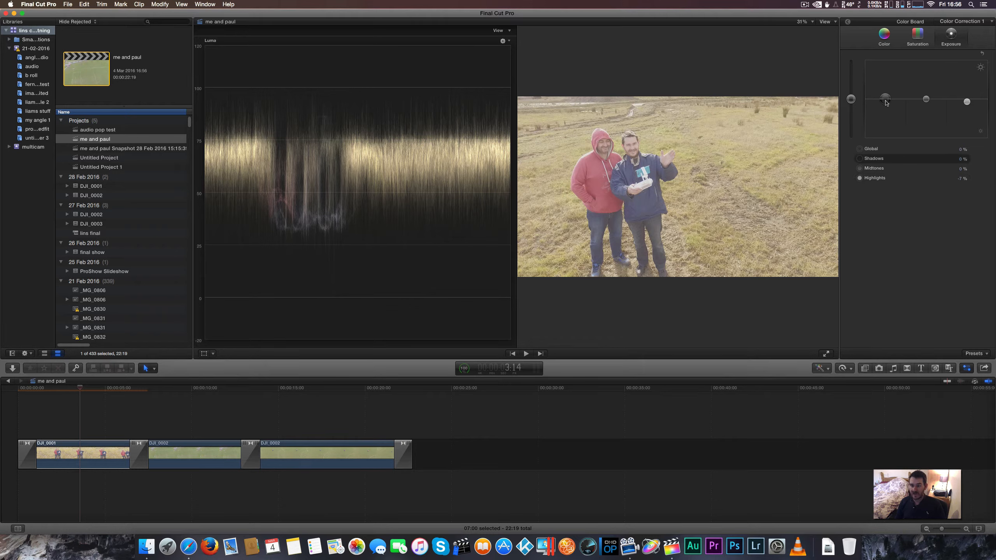
left_click_drag(887, 102, 879, 104)
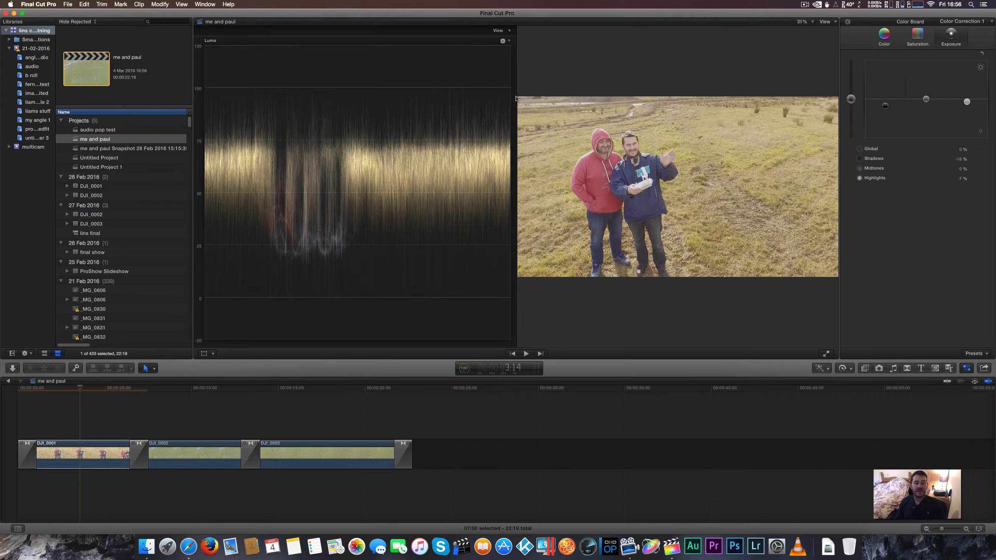
- Refine the clip's exposure by setting highlights to about -6% and shadows to about -31%
left_click(968, 103)
left_click_drag(969, 102, 968, 102)
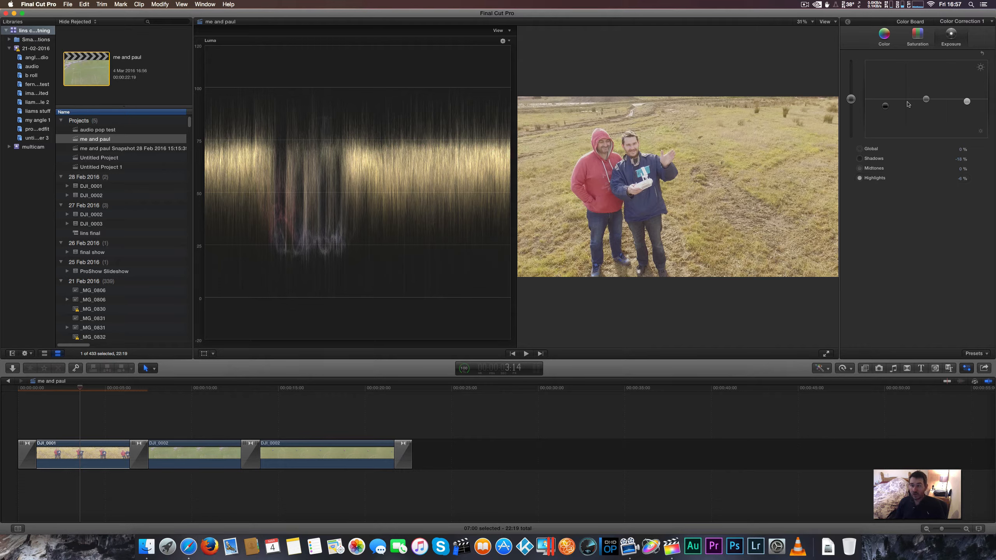
left_click_drag(886, 107, 889, 171)
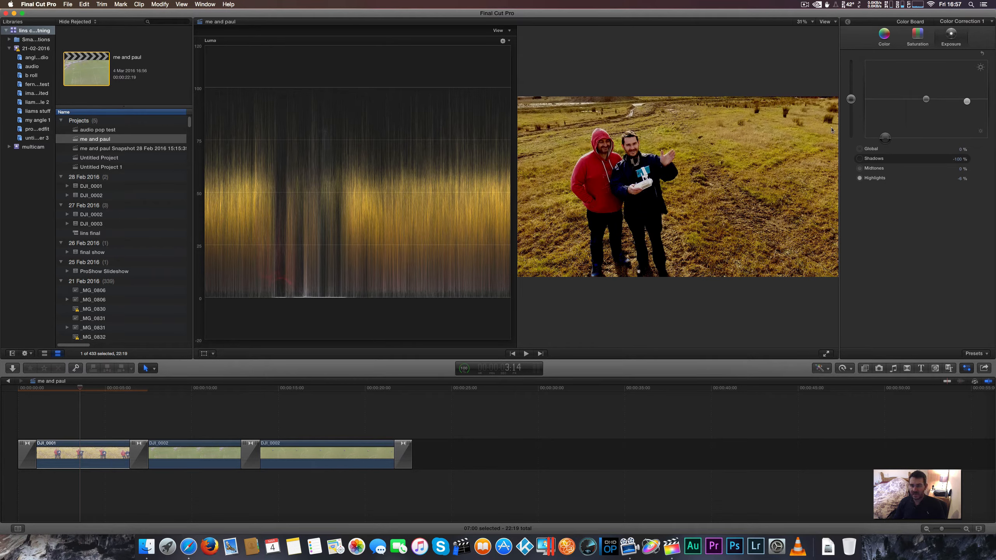
left_click_drag(885, 138, 883, 111)
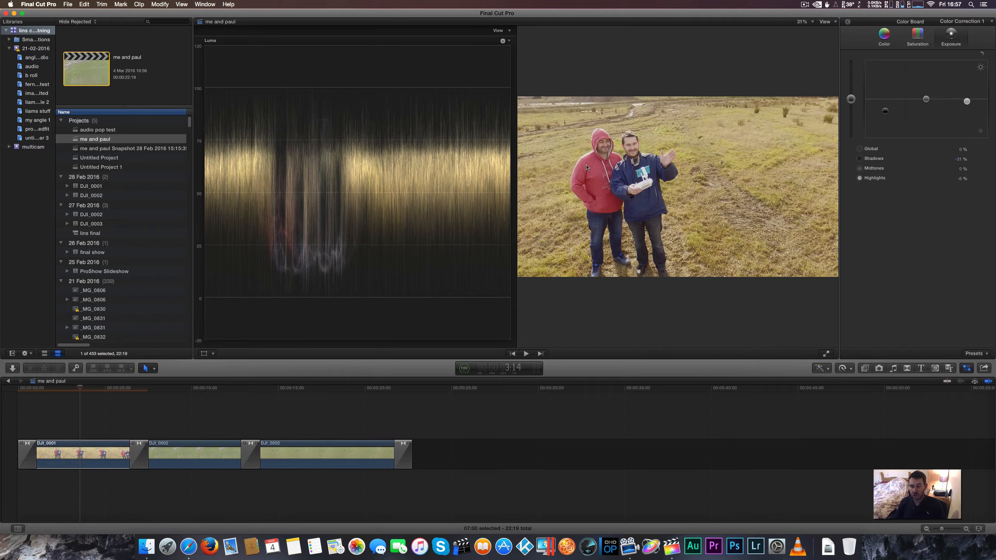
- Raise the global saturation of the clip's color correction to about 19%
left_click(918, 39)
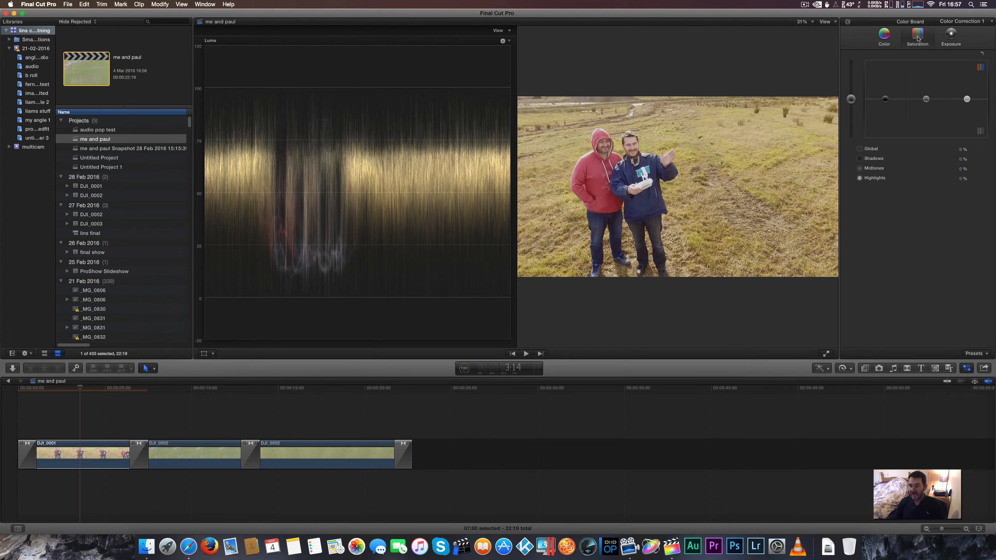
left_click(853, 103)
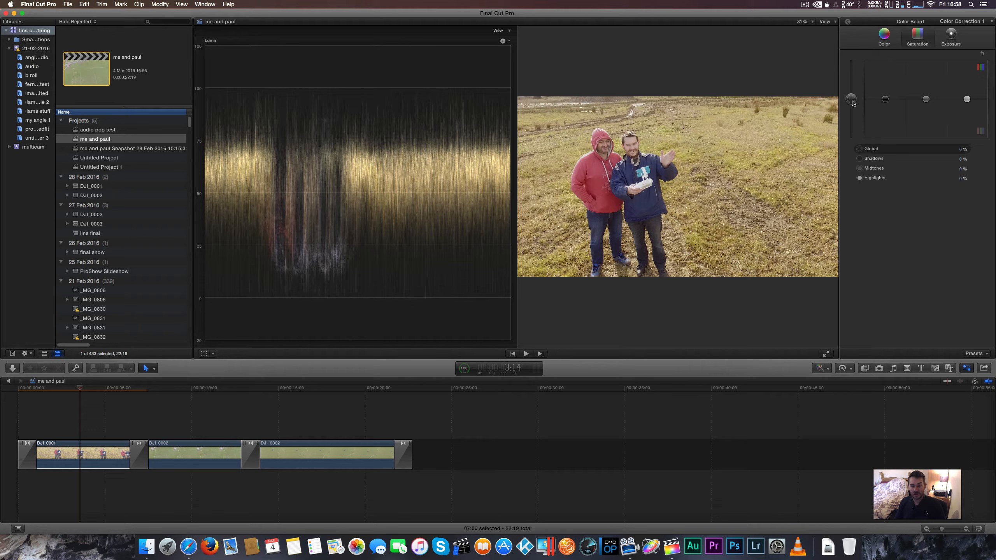
left_click_drag(852, 103, 850, 94)
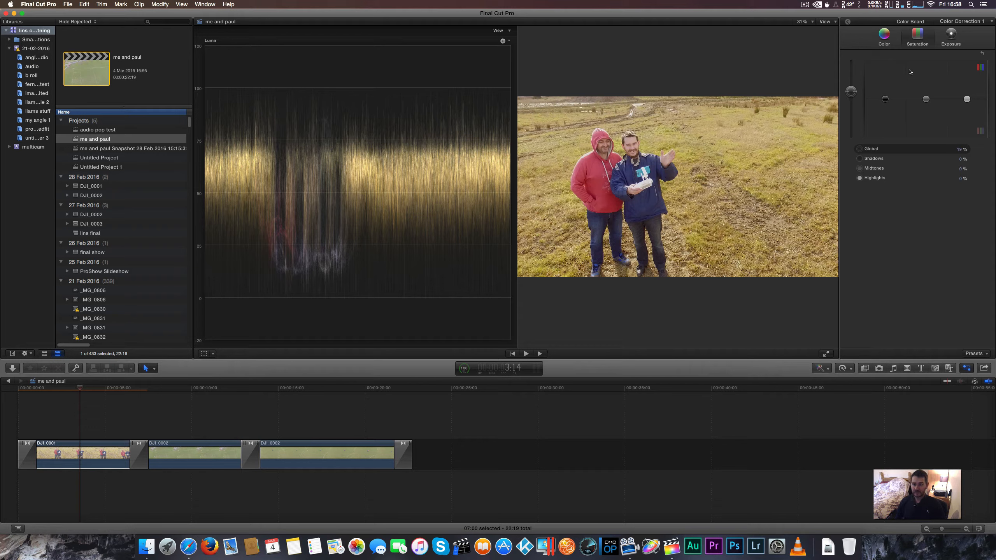
- Warm the highlights by shifting their color to a yellow tint at about 45°
left_click(950, 38)
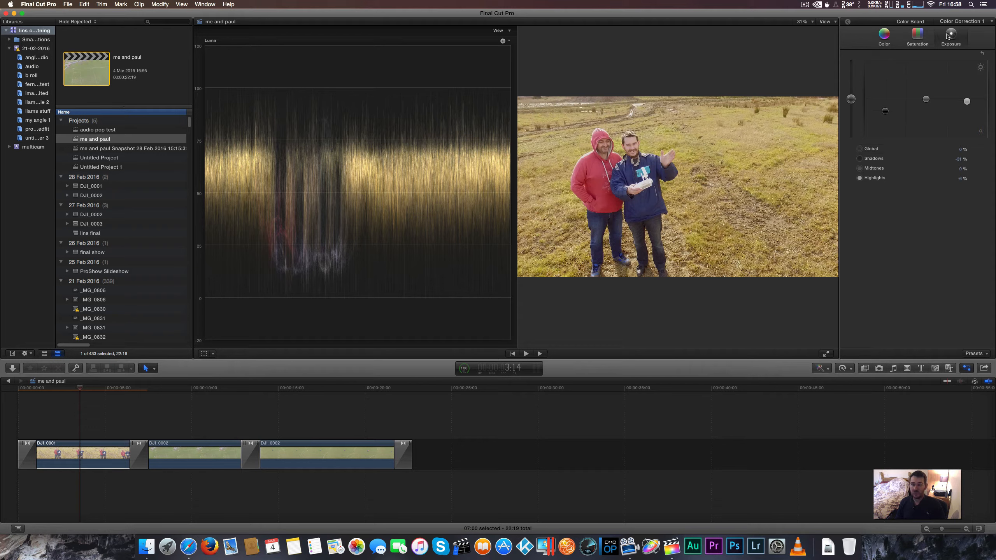
left_click(885, 37)
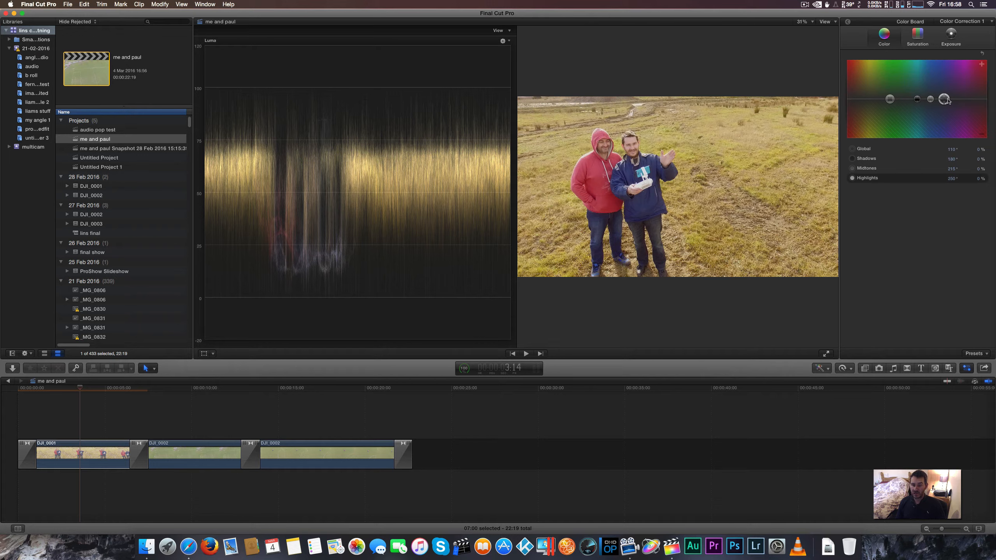
left_click_drag(944, 99, 865, 96)
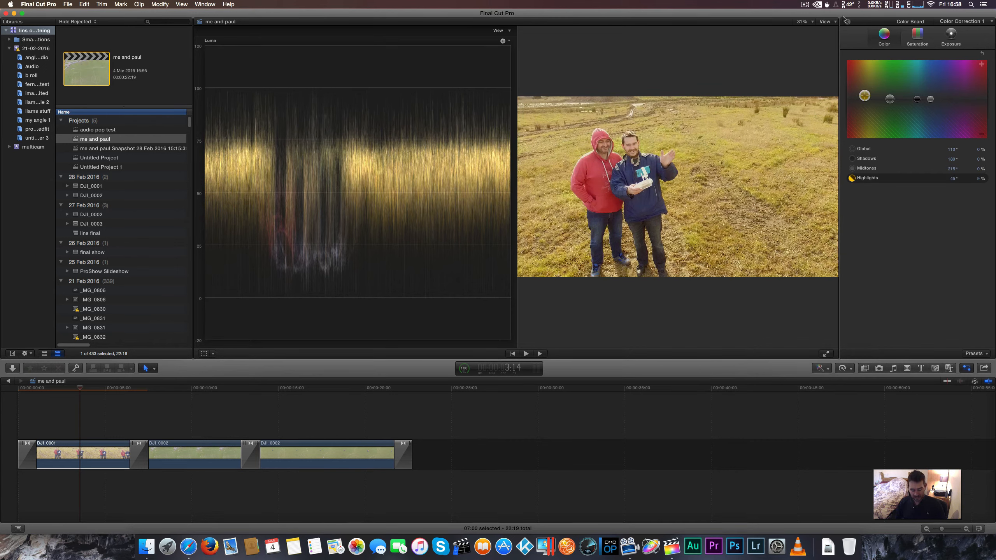
- Hide the video scopes and return from the Color Board to the effect settings of DJI_0001
key("super+7")
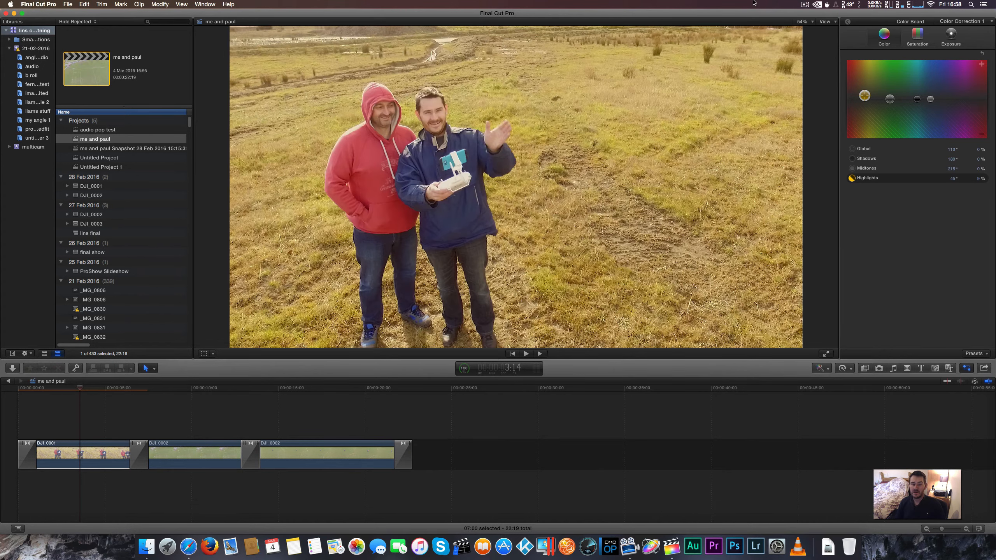
left_click(848, 22)
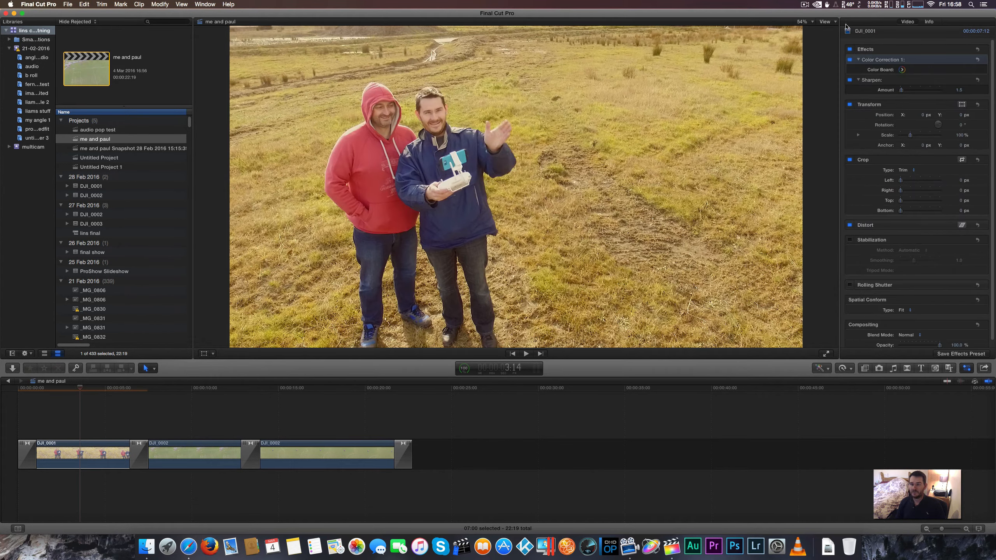
left_click(80, 458)
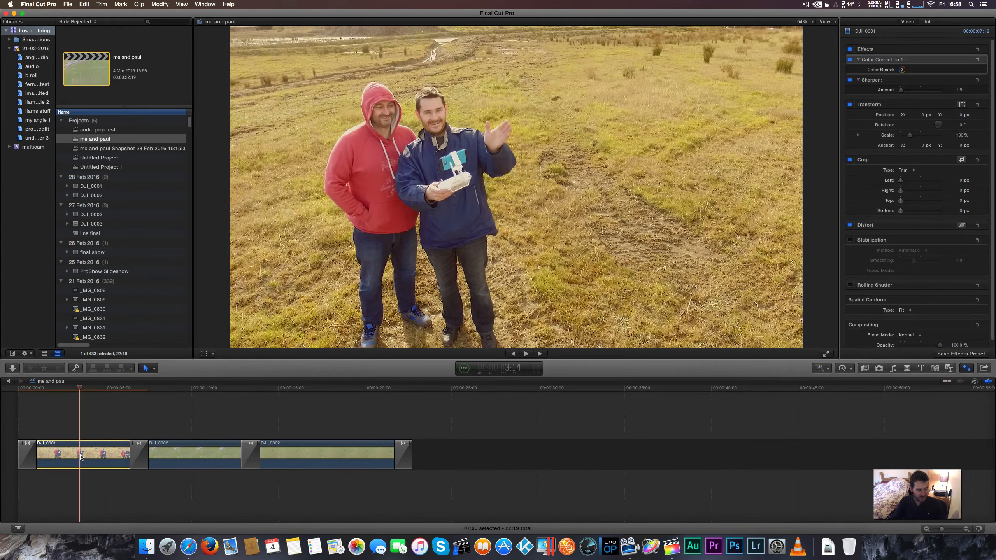
- Switch the clip's effects off and on to compare before and after, and play back the graded clip
left_click(850, 49)
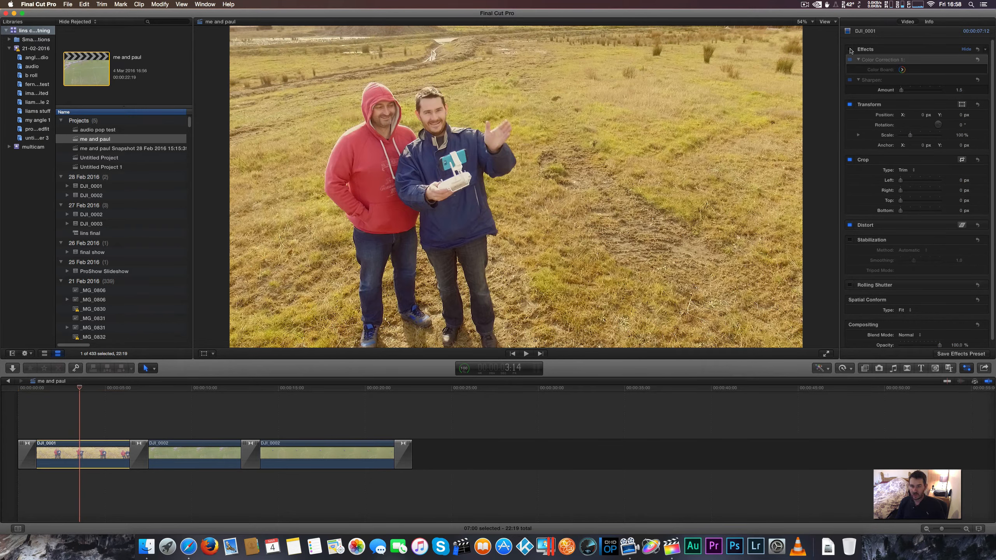
left_click(850, 49)
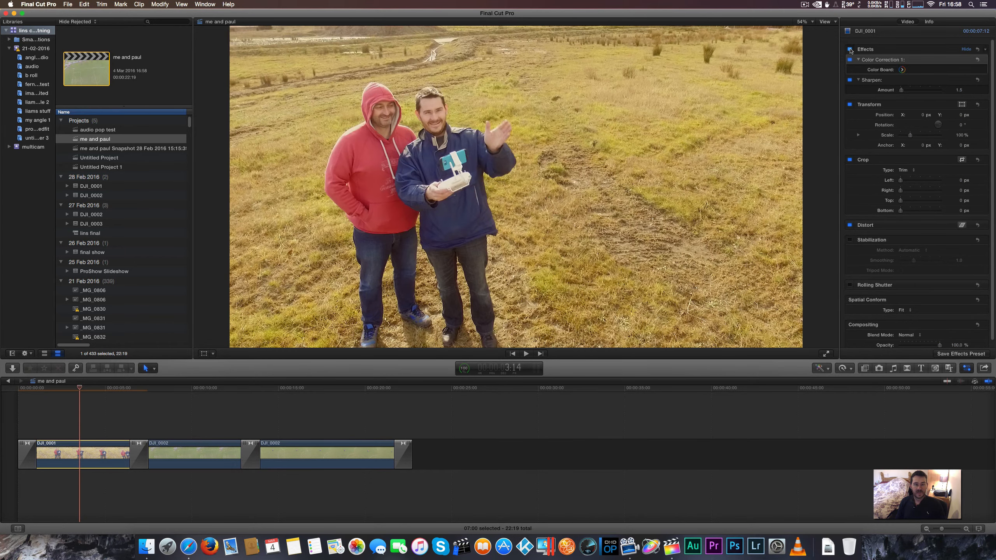
left_click(849, 49)
left_click(850, 49)
left_click(850, 49)
left_click(849, 49)
left_click(57, 429)
left_click(35, 424)
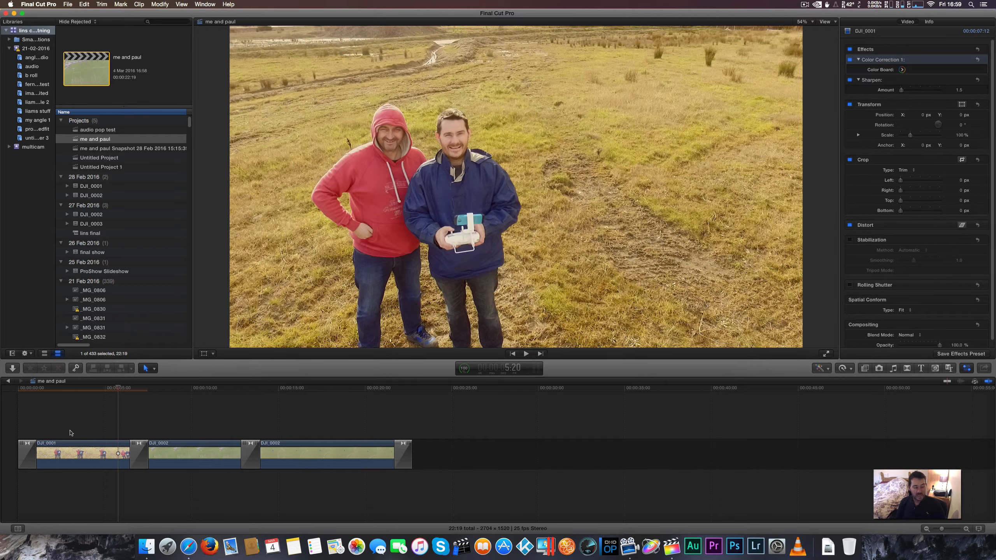
- Copy the color correction and sharpen effects from DJI_0001 and paste only those effect attributes onto both DJI_0002 clips
left_click(91, 453)
left_click(91, 454)
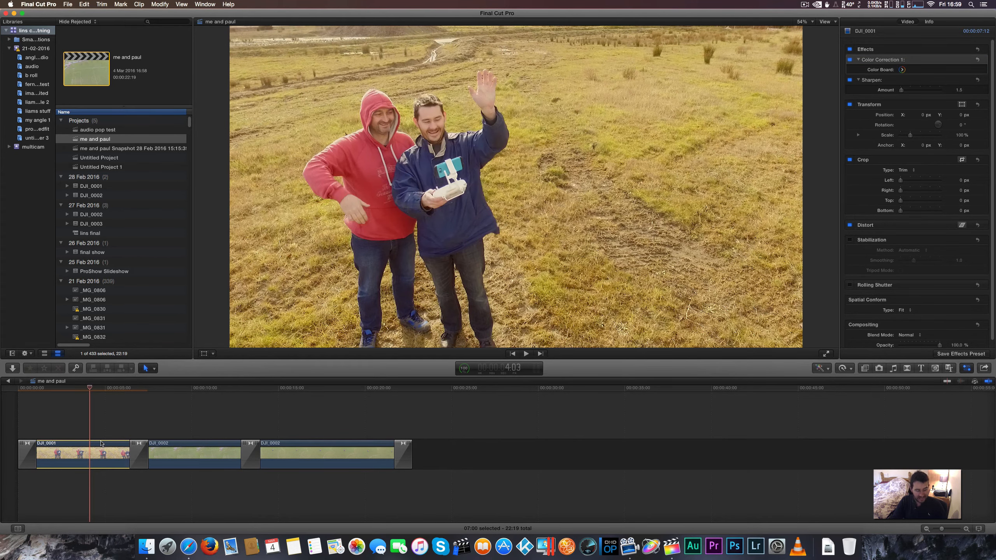
left_click(185, 454)
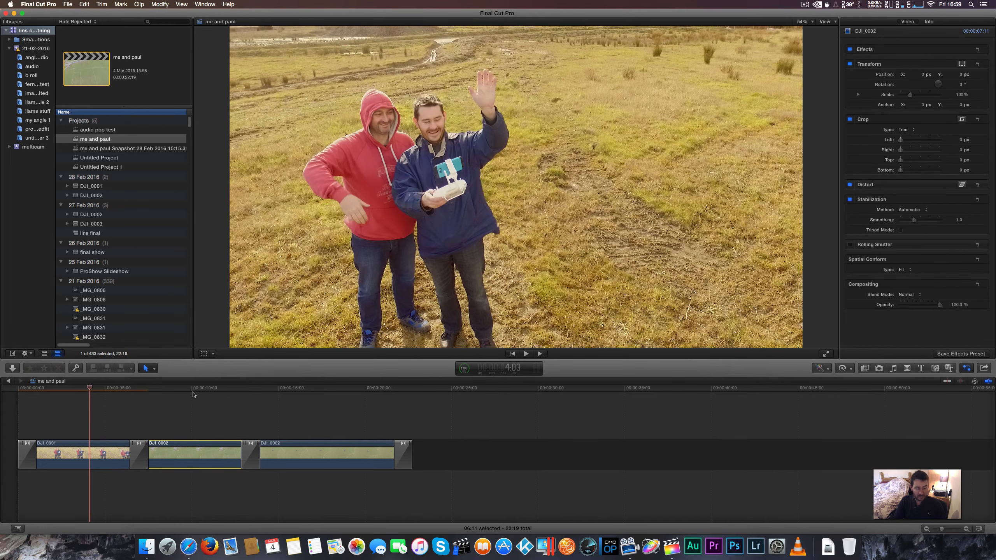
left_click(193, 451)
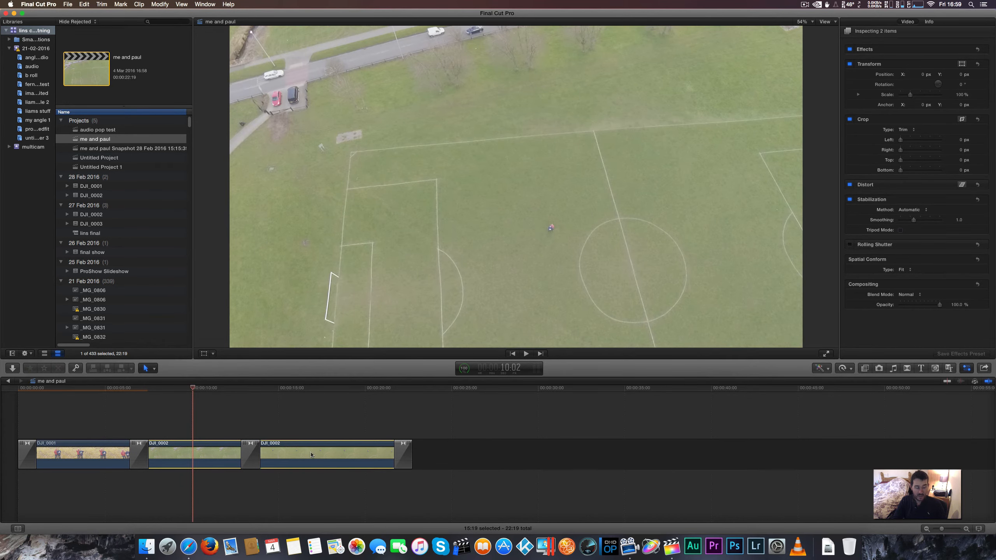
key("shift+super+v")
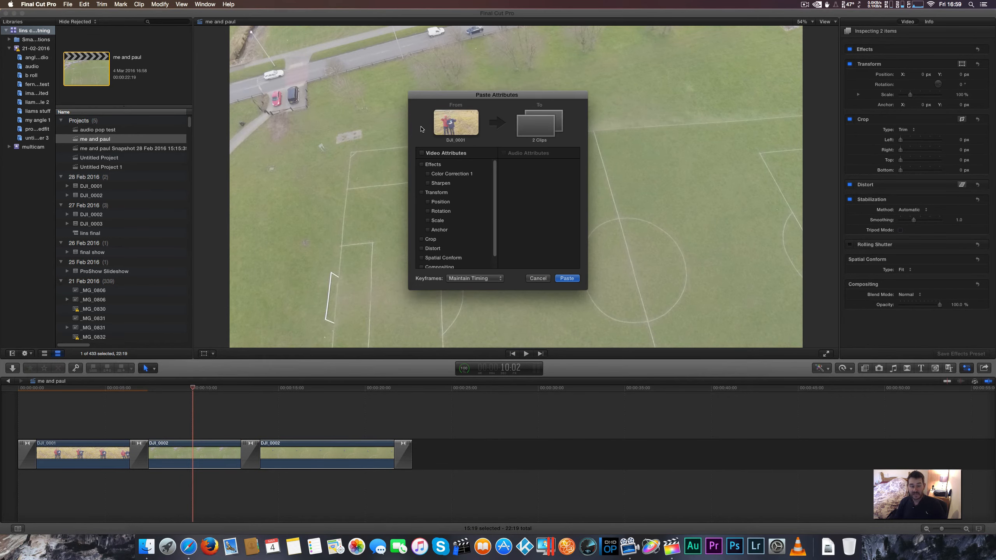
left_click(431, 164)
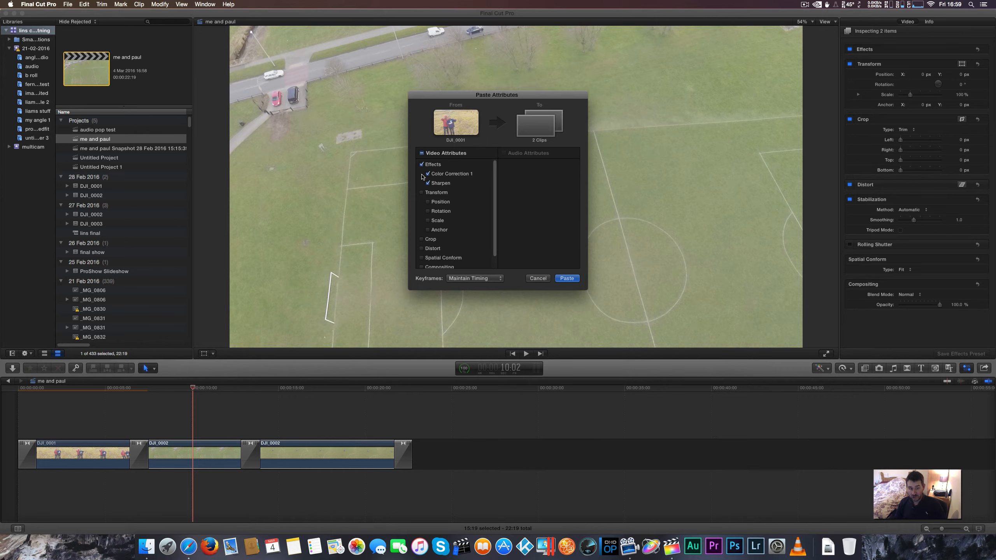
left_click(573, 280)
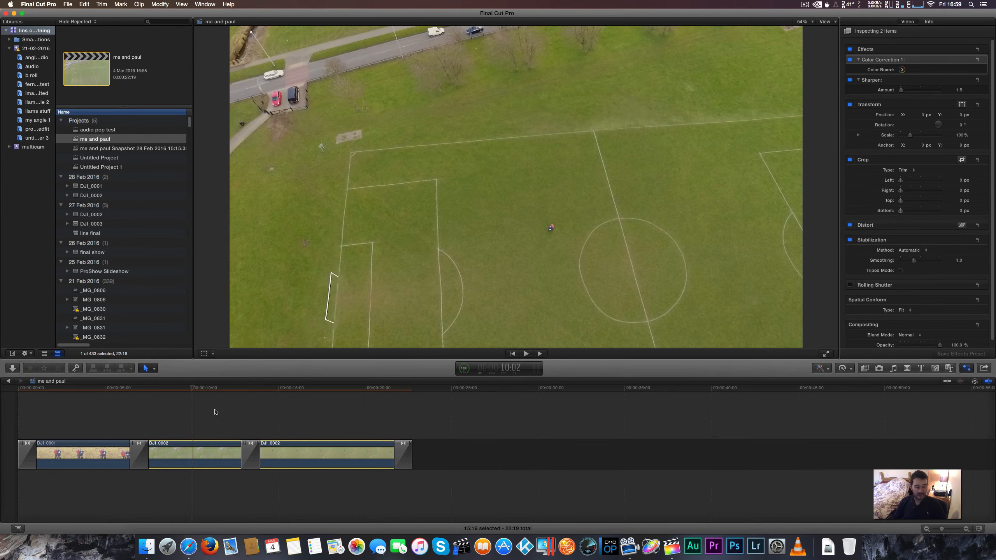
- Switch the middle timeline clip's effects off and on to compare its look before and after the pasted grade
left_click(201, 454)
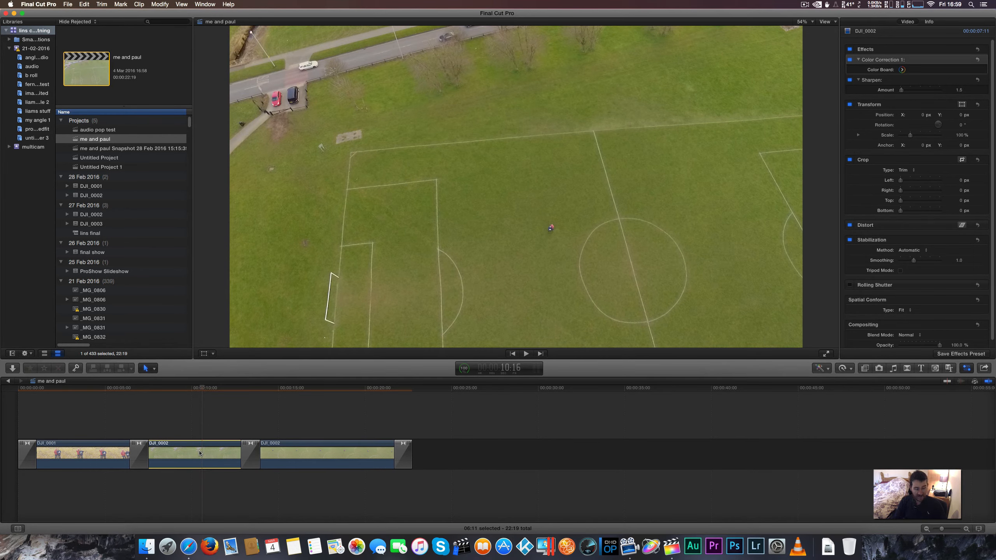
left_click(850, 49)
left_click(850, 49)
left_click(850, 50)
left_click(850, 49)
- Show the video scopes and raise the middle clip's midtone exposure to about 7% in its color correction
key("super+7")
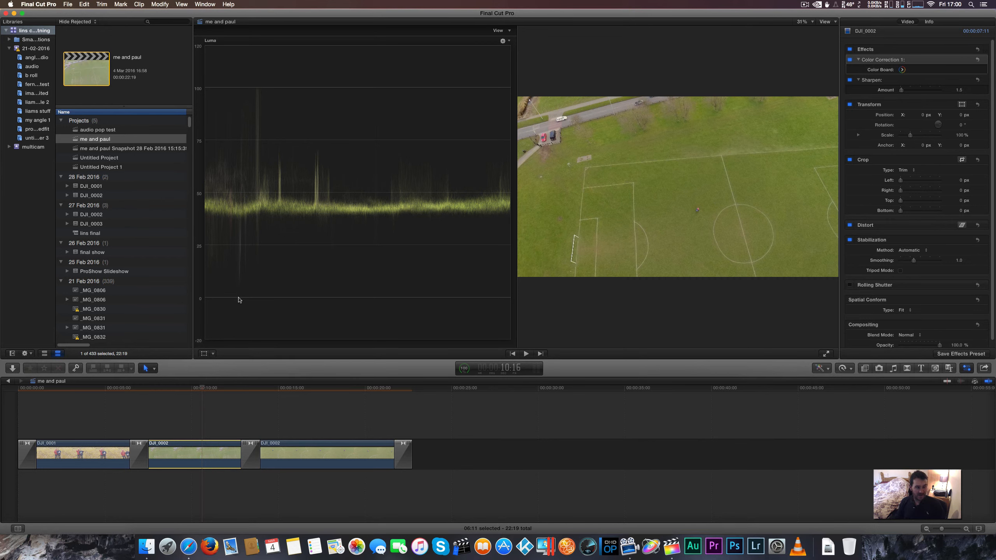
left_click(903, 71)
left_click(951, 35)
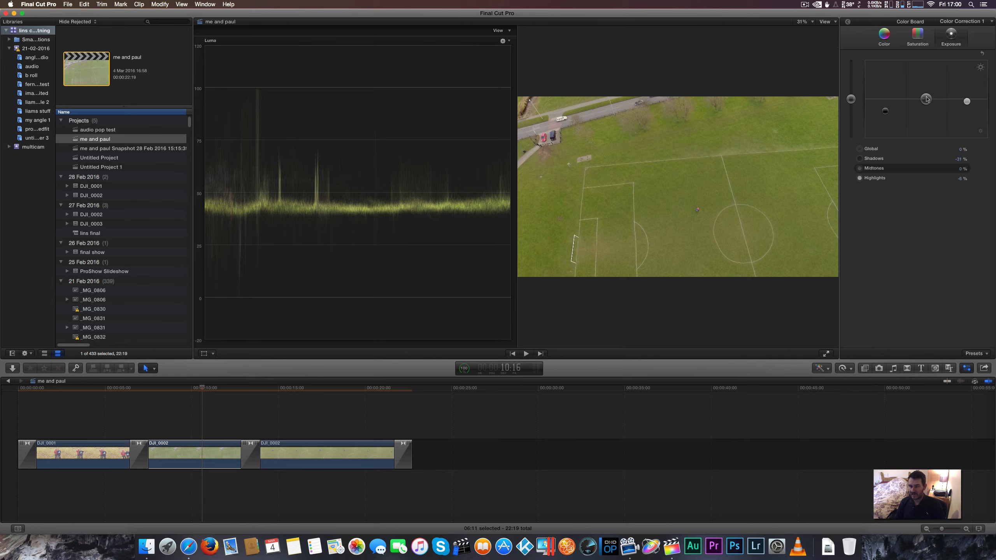
left_click_drag(927, 99, 927, 100)
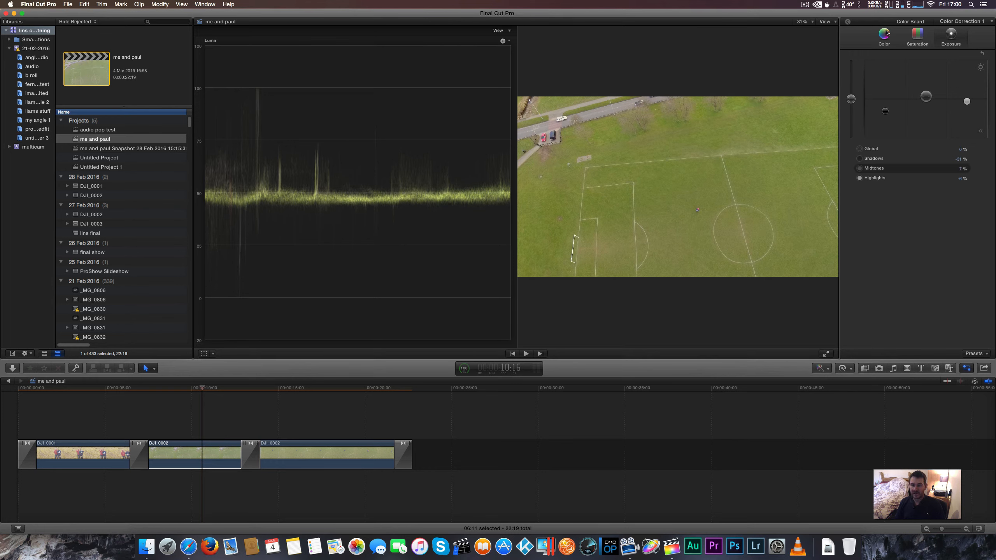
left_click(849, 22)
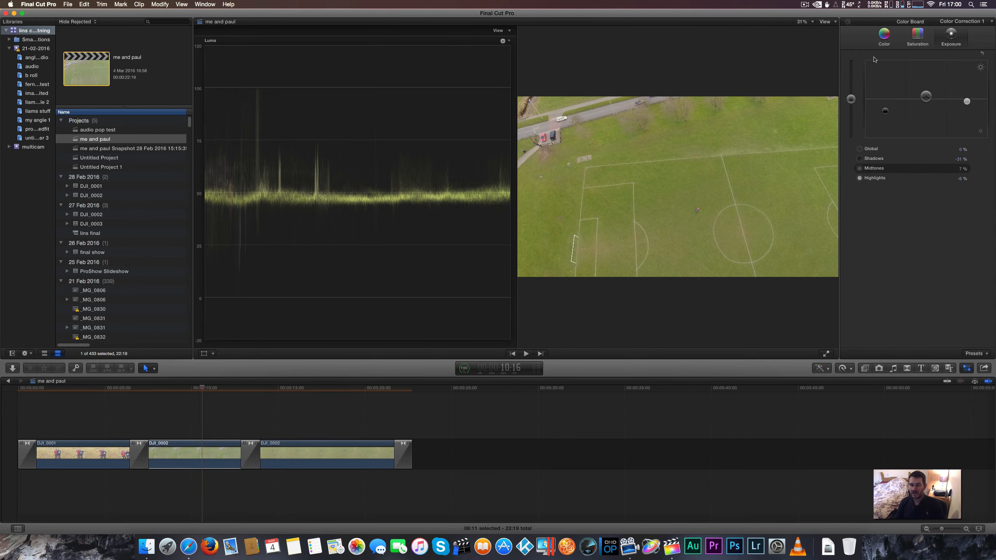
- Raise the last timeline clip's midtone exposure slightly in its color correction, and hide the video scopes
left_click(337, 454)
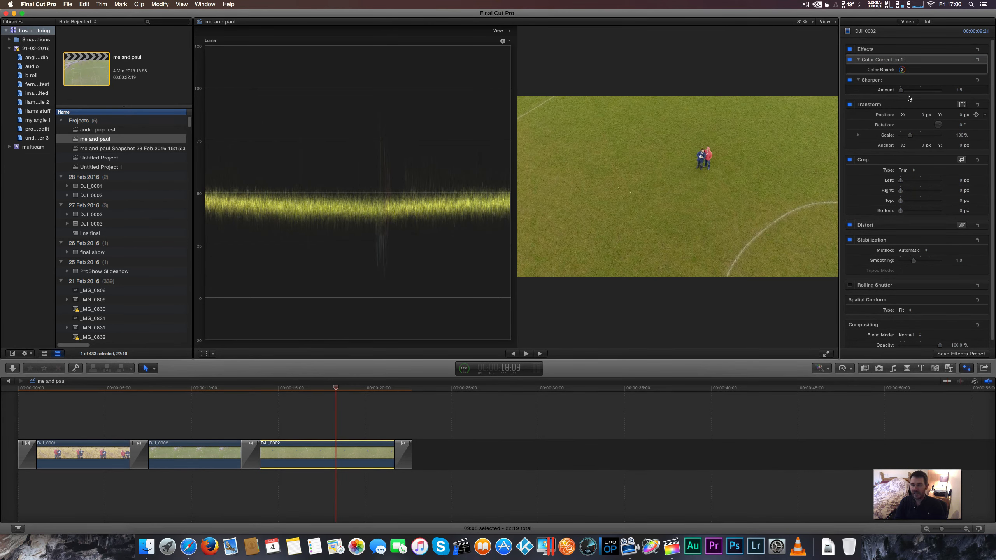
left_click(902, 70)
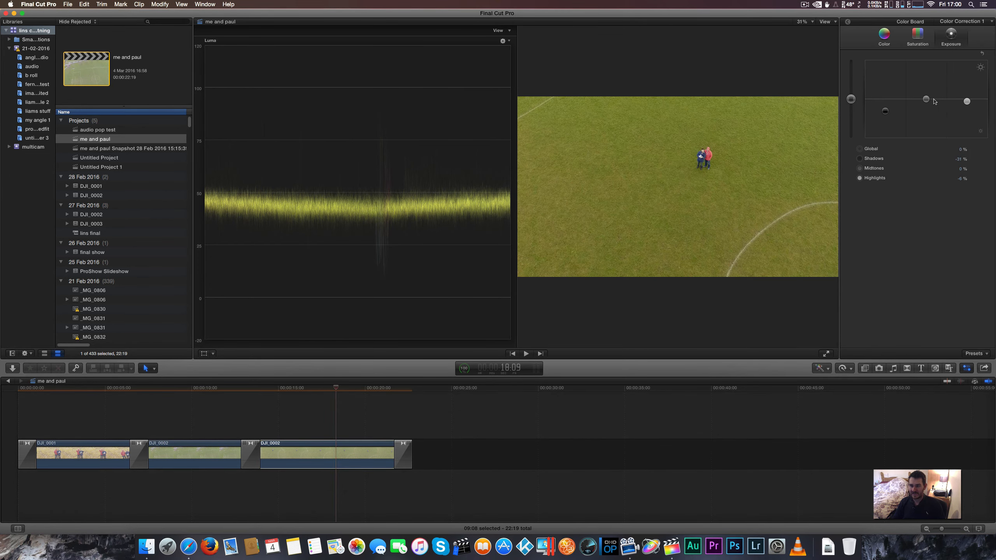
left_click_drag(927, 99, 926, 96)
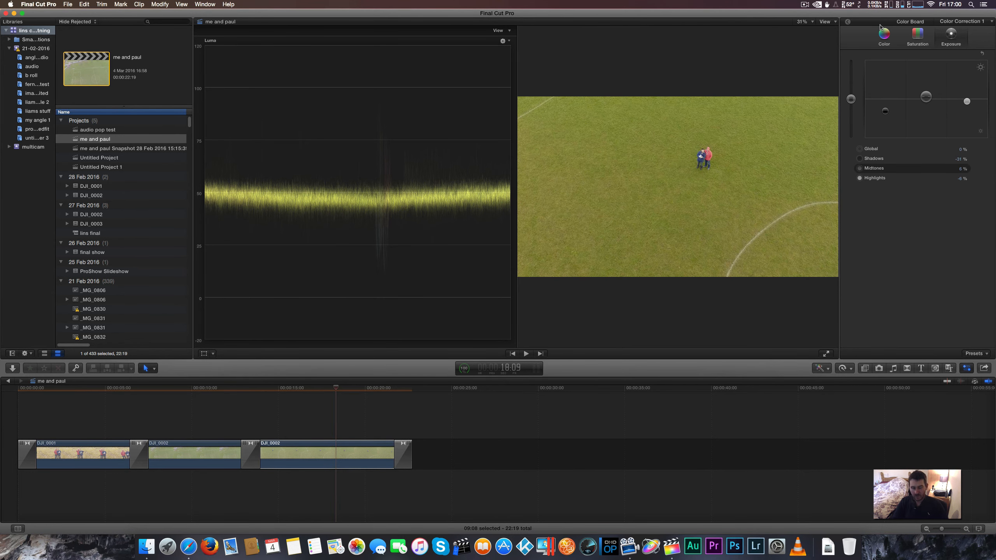
key("super+7")
left_click(848, 22)
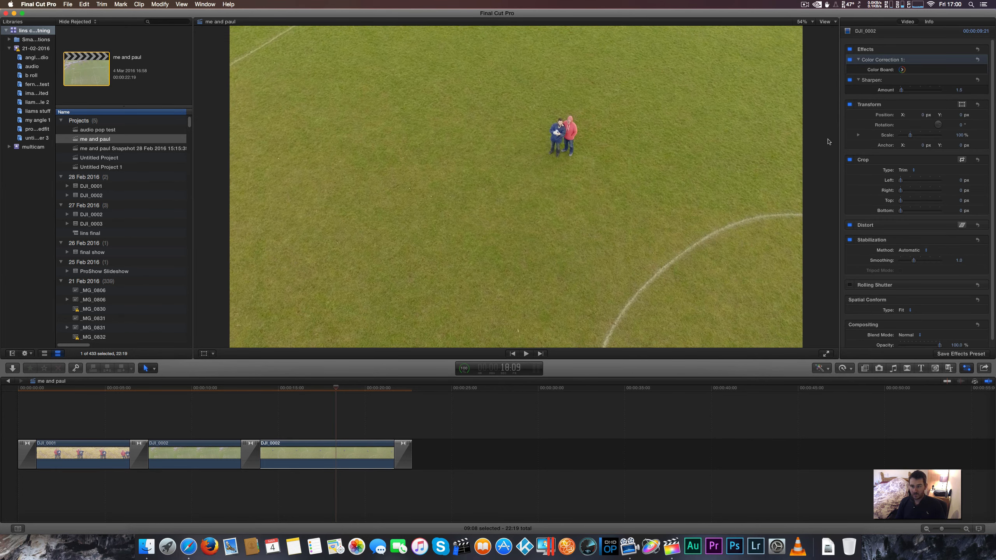
- Compare the last clip with its effects off and on, and review the graded timeline full screen from the middle clip
left_click(850, 49)
left_click(850, 49)
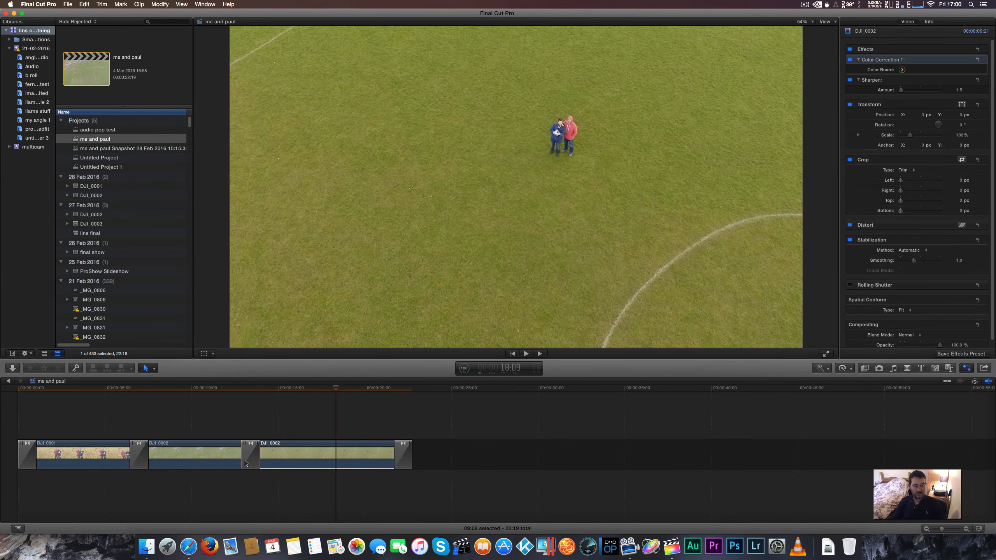
left_click(188, 401)
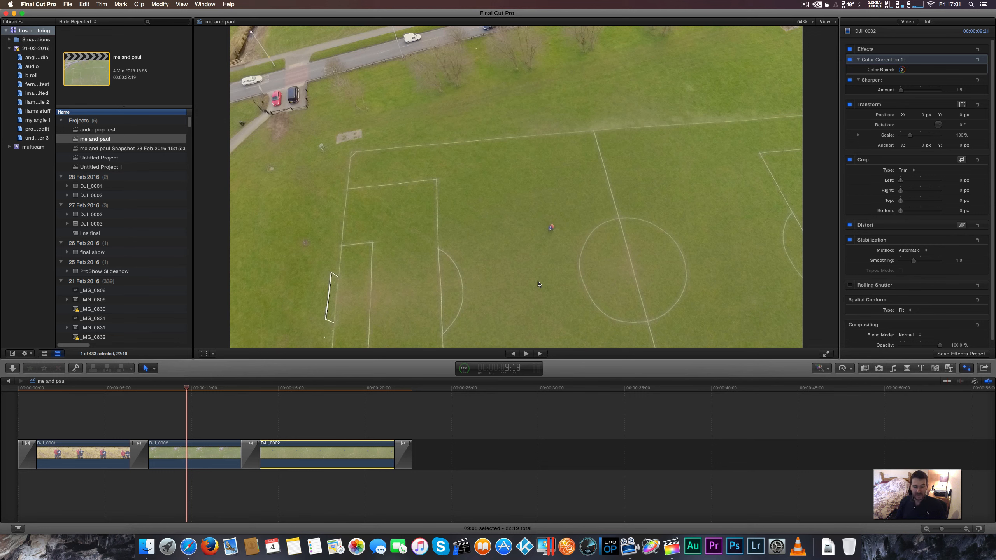
key("super+shift+f")
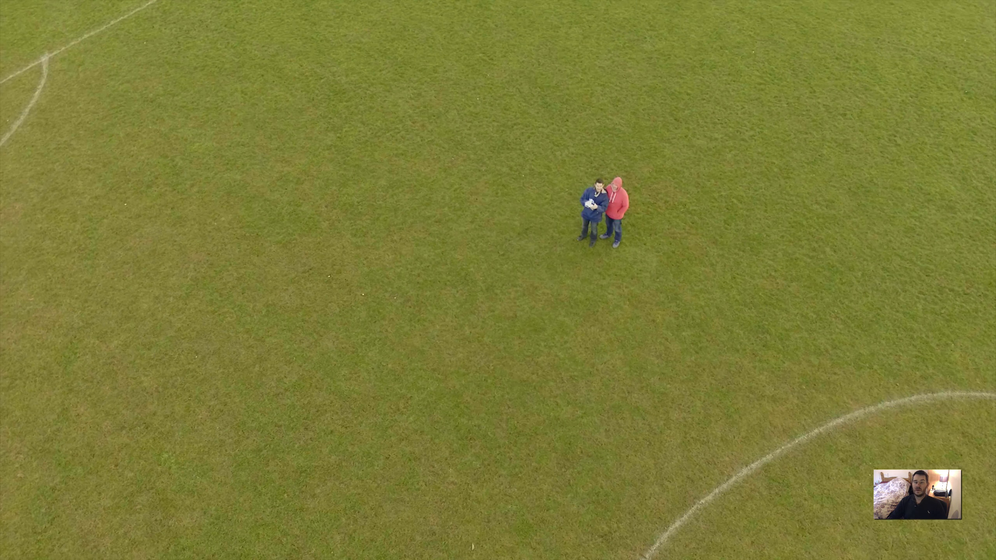
key("Escape")
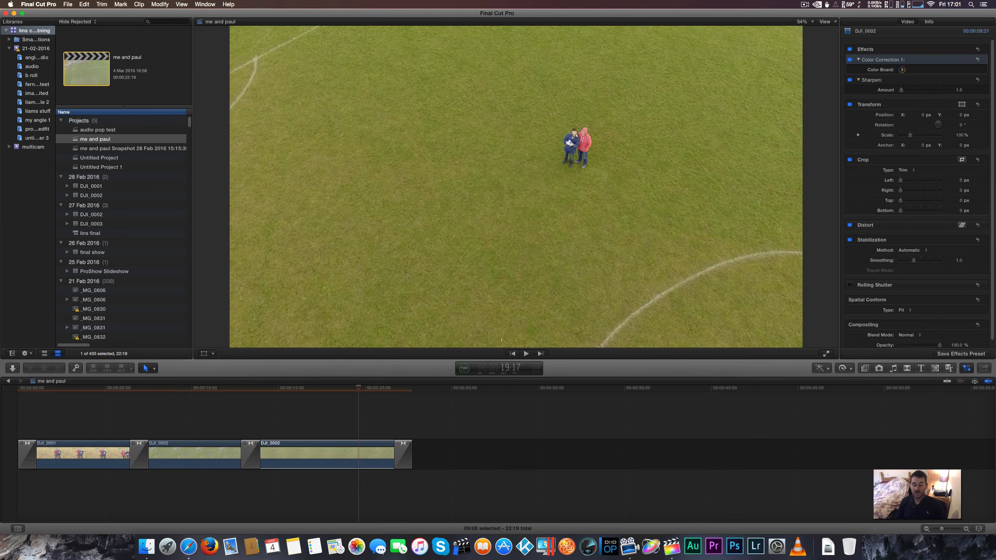